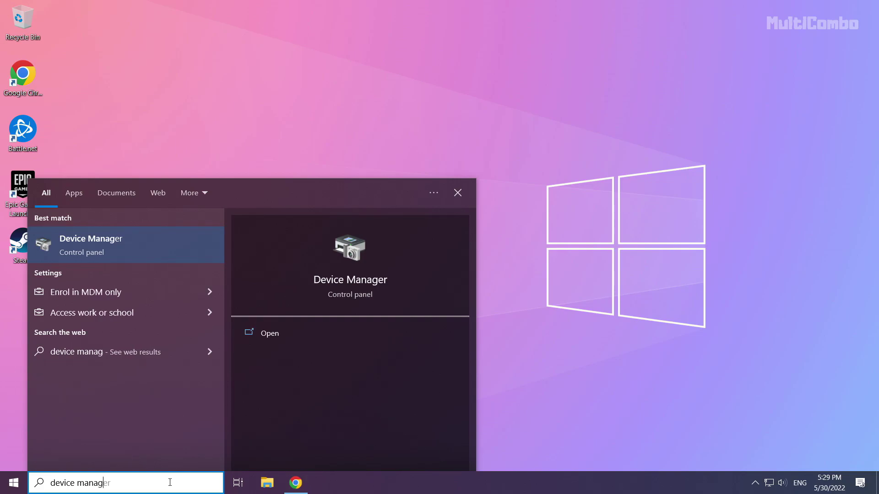
- Open Device Manager, move its window toward the middle of the desktop, and expand the Display adapters category
click(71, 240)
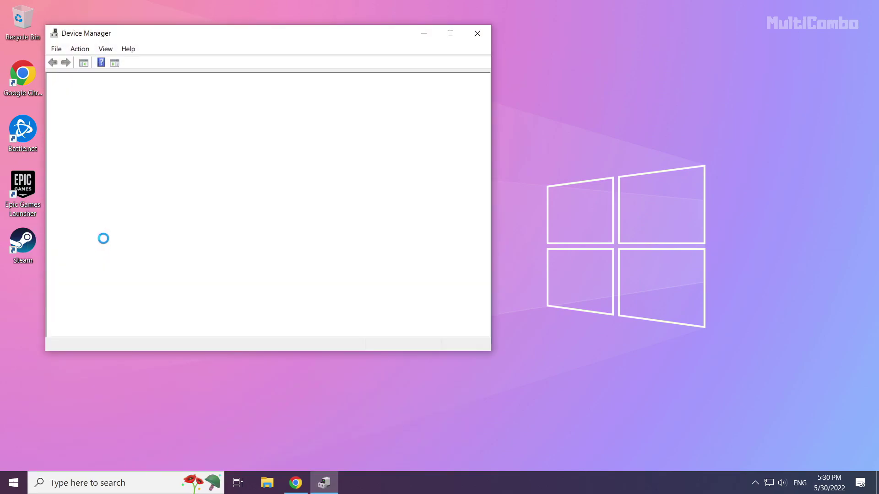
drag(202, 35, 371, 81)
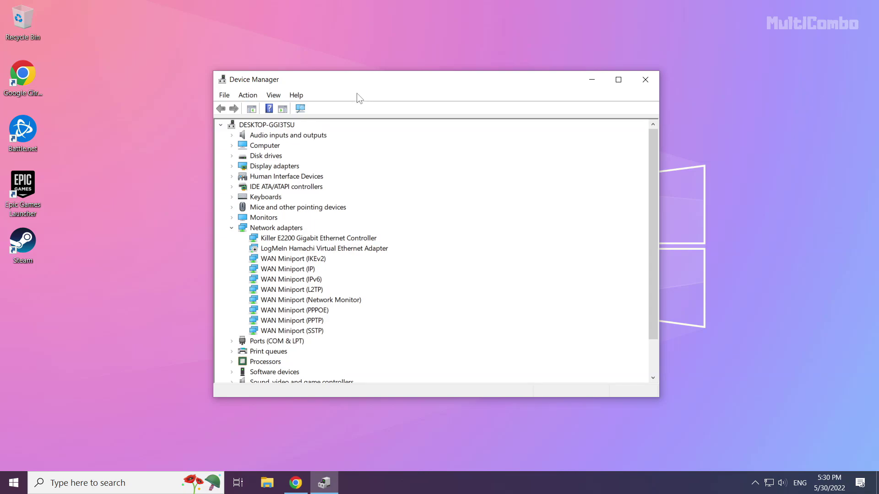
click(254, 167)
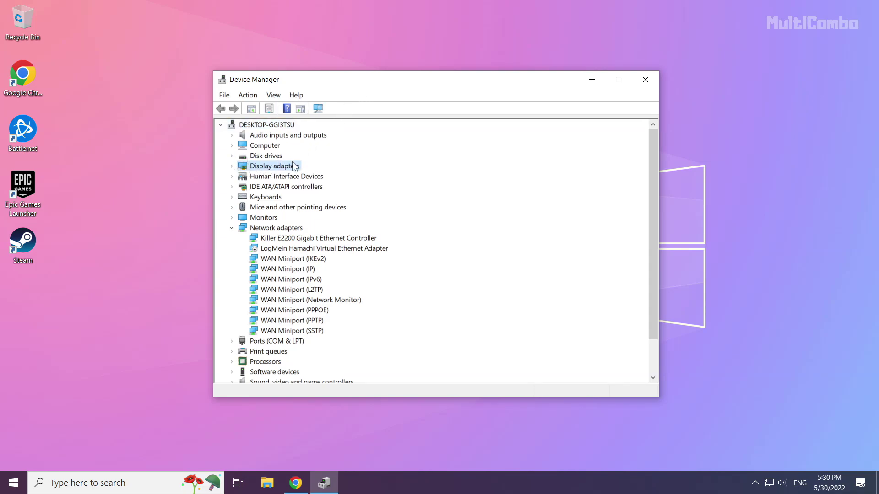
click(232, 167)
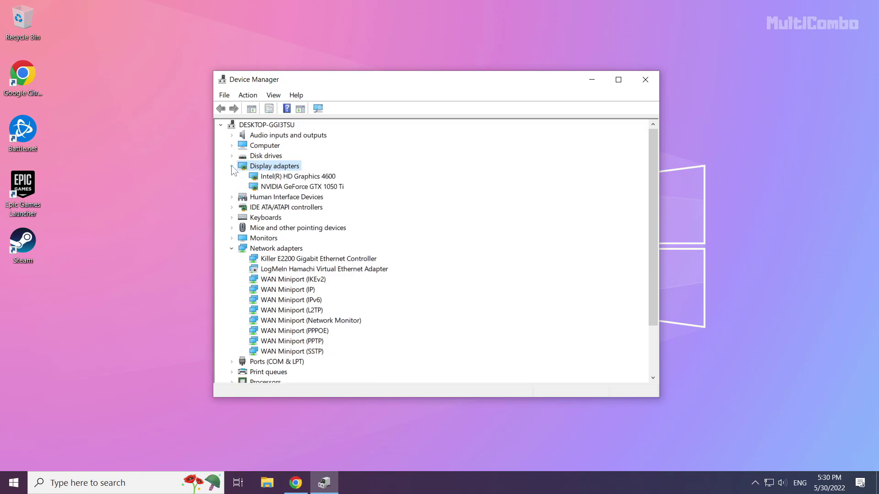
- Run an automatic driver update search for the NVIDIA GeForce GTX 1050 Ti and close the update wizard
click(282, 187)
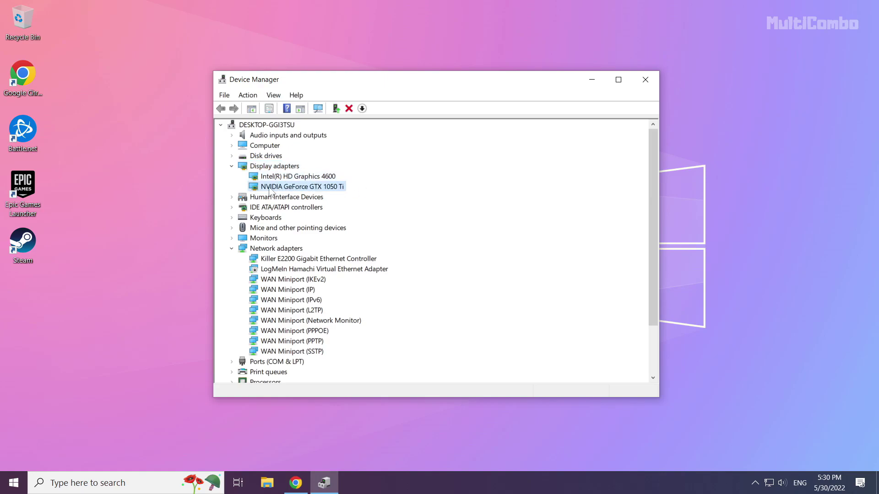
right_click(287, 189)
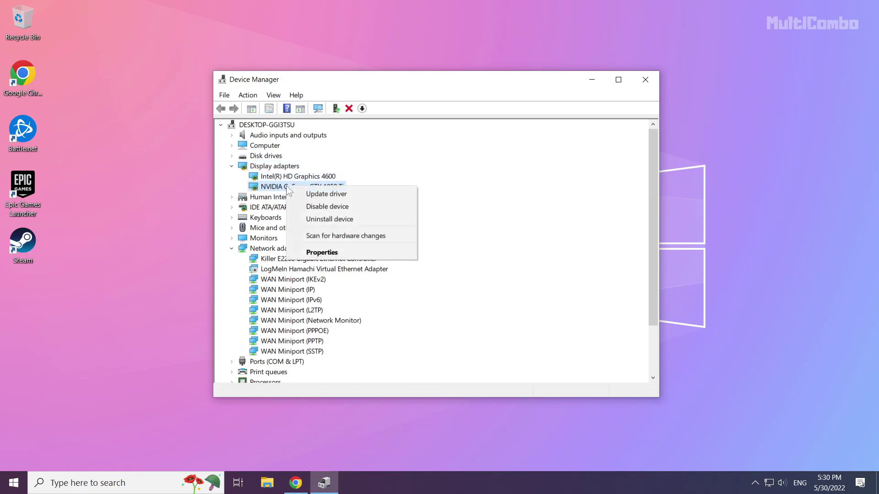
click(339, 194)
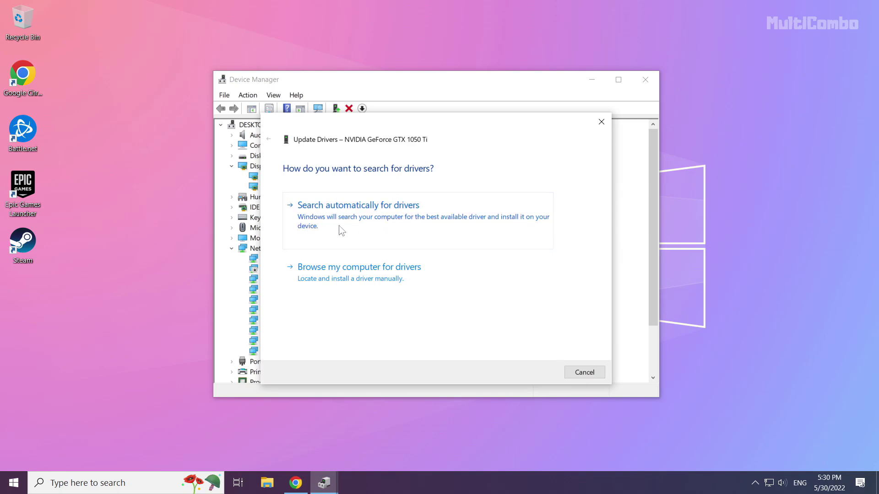
click(395, 234)
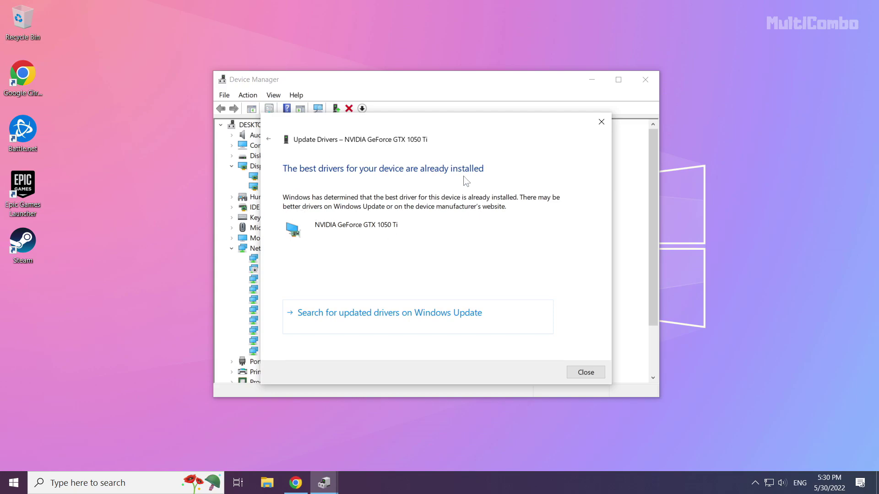
click(586, 372)
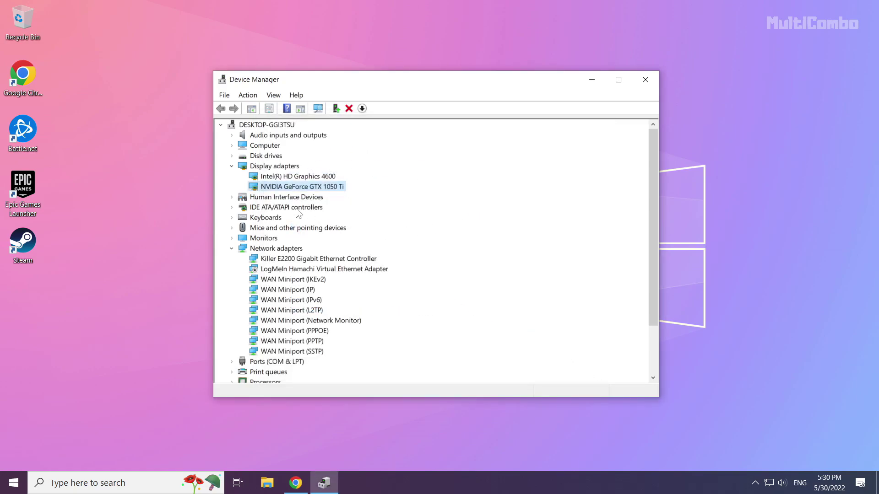
- Run an automatic driver update search for the Intel(R) HD Graphics 4600, then close the wizard and Device Manager
click(276, 179)
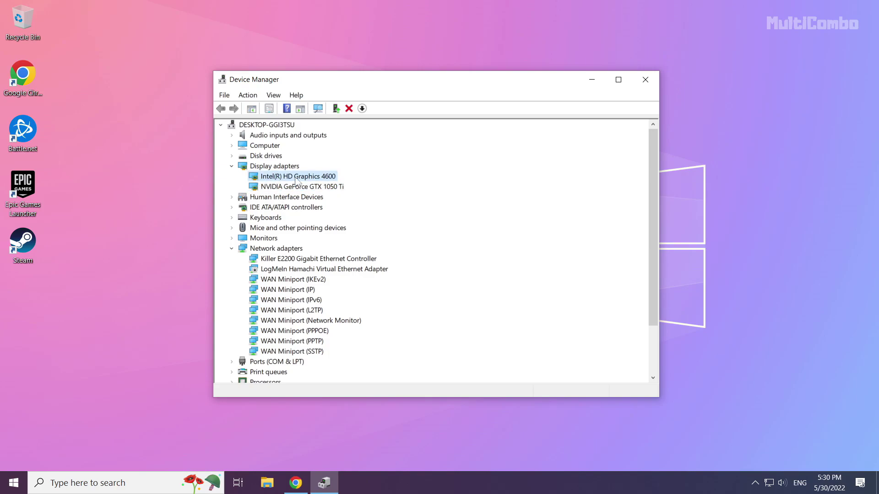
right_click(297, 178)
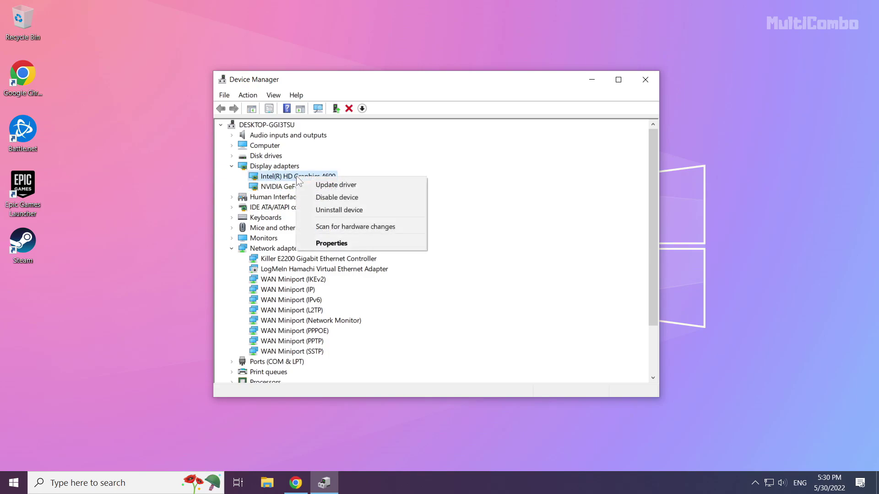
click(368, 186)
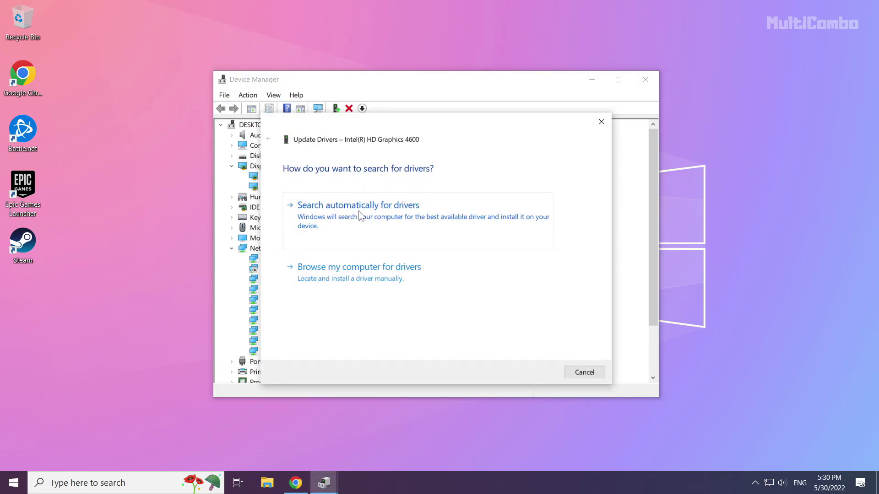
click(361, 230)
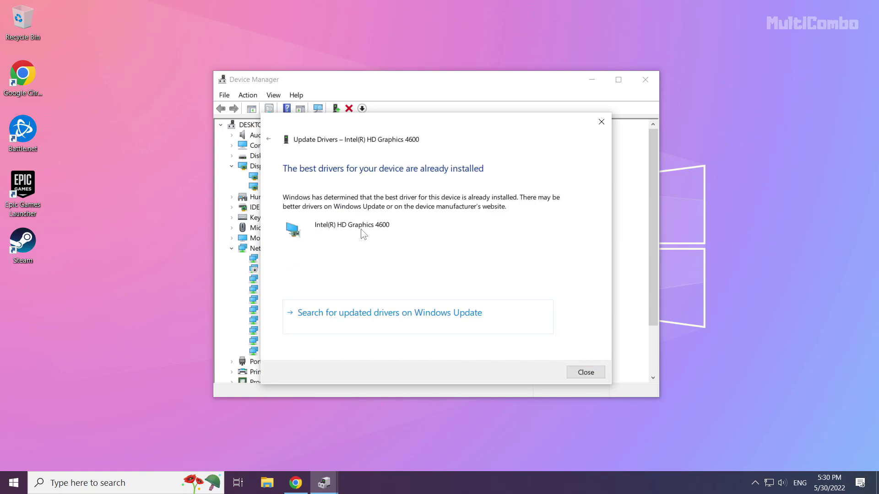
click(588, 372)
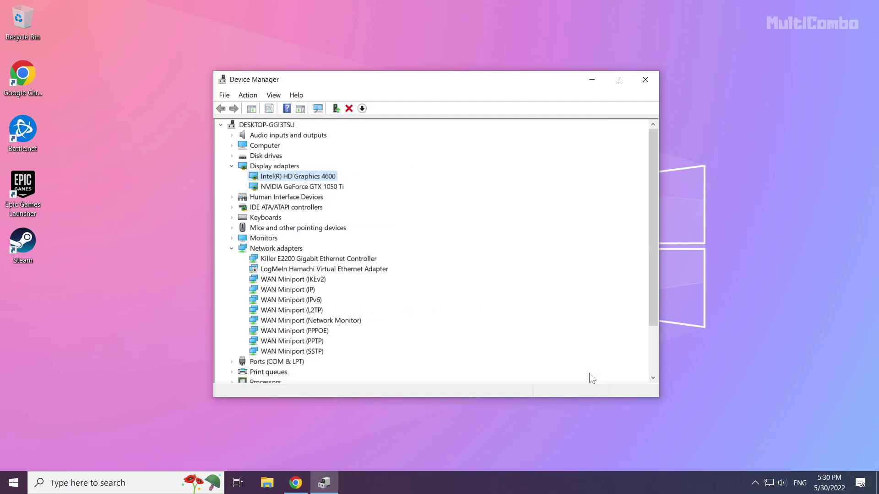
click(645, 81)
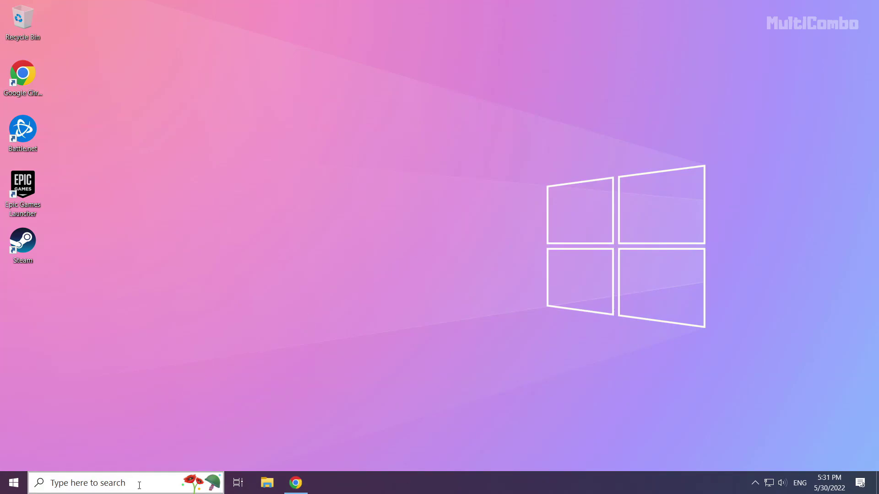
- Find the Windows Update settings by searching for "update" and check for updates
click(108, 484)
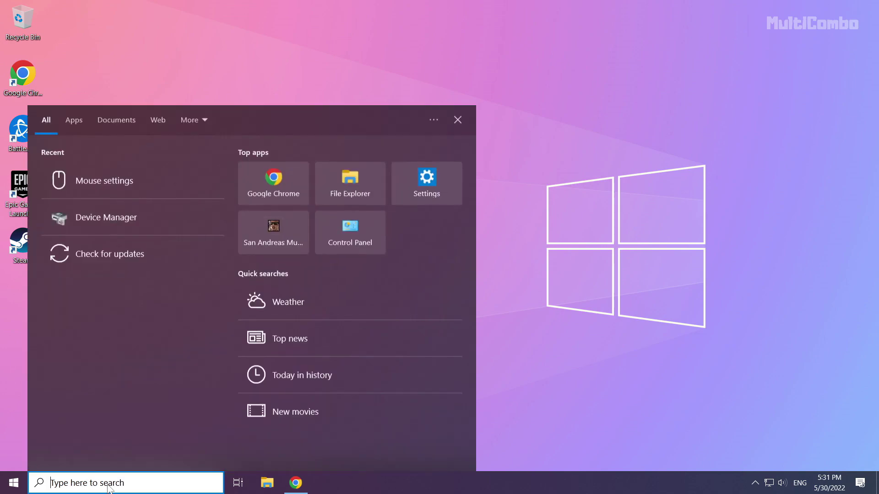
text(u)
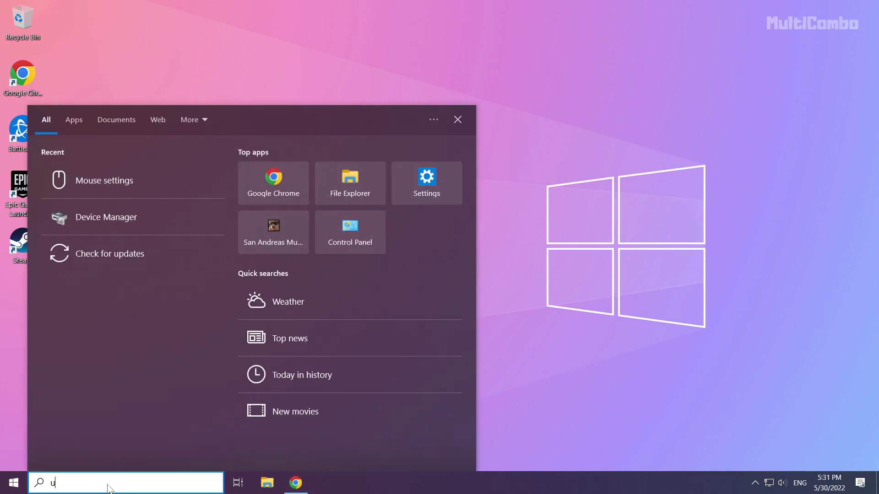
text(pdate)
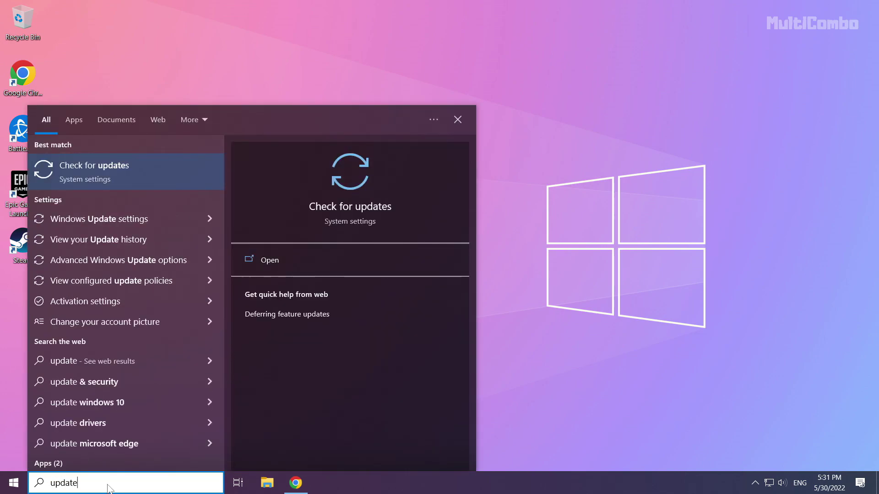
click(120, 172)
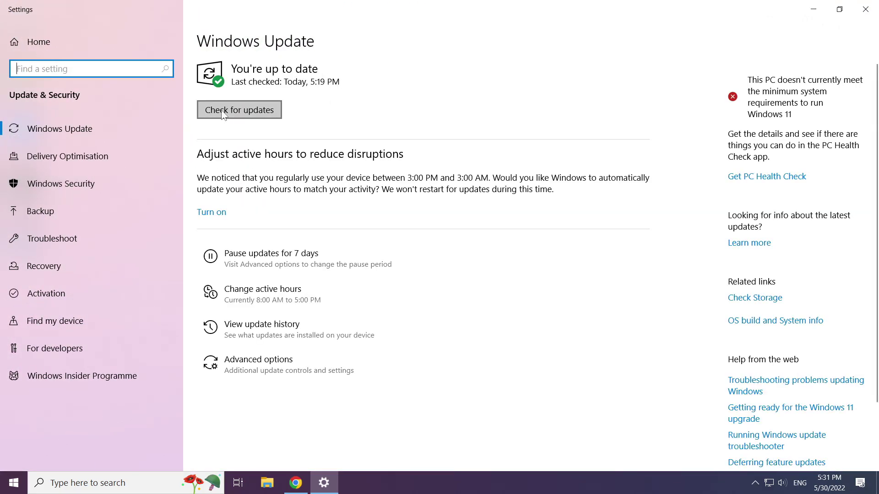
click(240, 110)
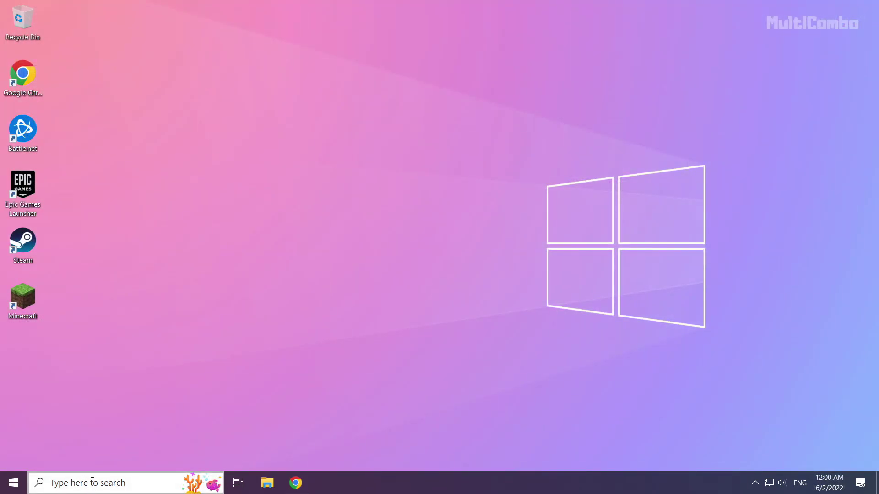
- Search for "cmd", run Command Prompt as administrator, and move its window toward the middle of the desktop
click(86, 484)
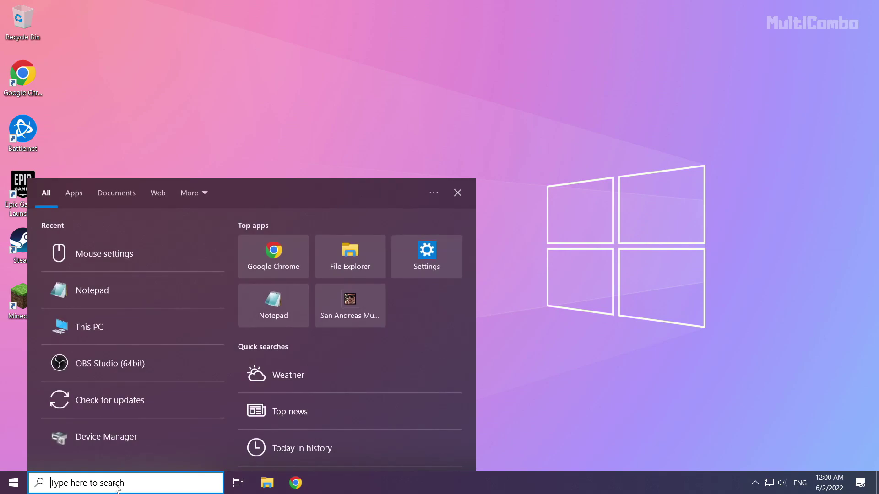
text(cmd)
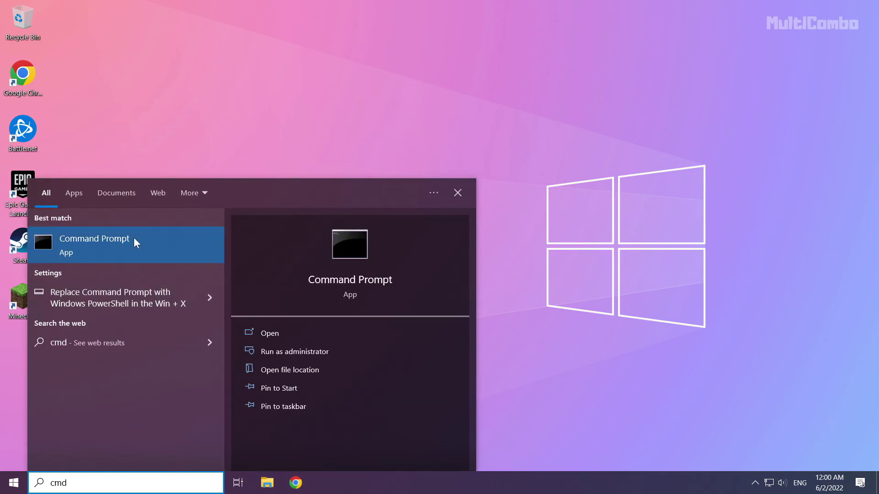
right_click(157, 239)
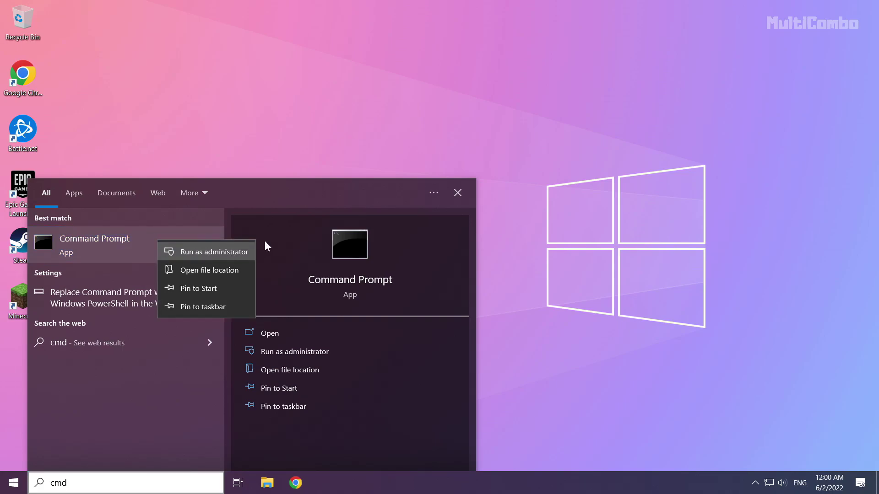
click(207, 252)
drag(214, 27, 387, 100)
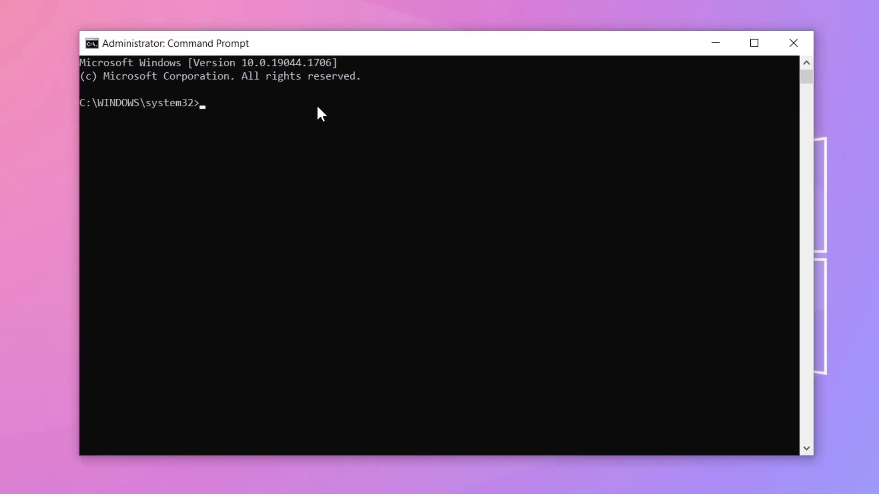
- Flush the DNS resolver cache by running ipconfig /flushdns
text(ipcon)
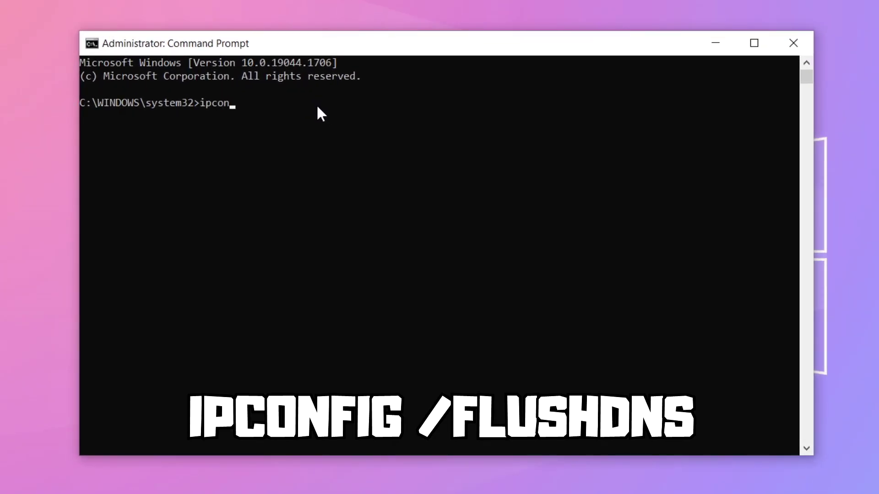
text(fig /flushdns)
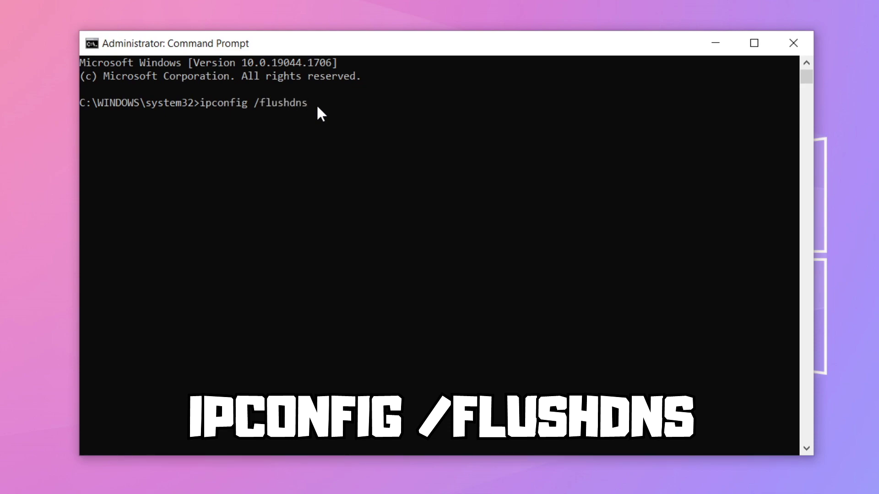
key(Return)
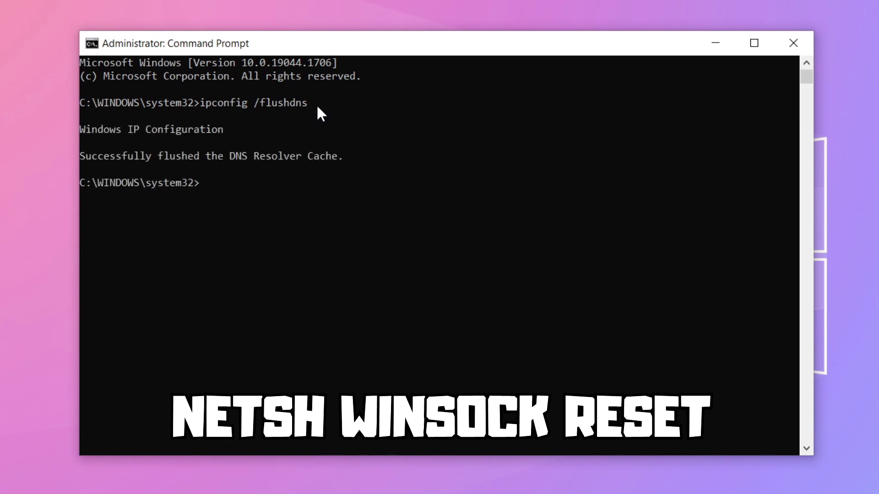
- Reset the Winsock catalog by running netsh winsock reset, and close the Command Prompt with exit
text(netsh winsoc)
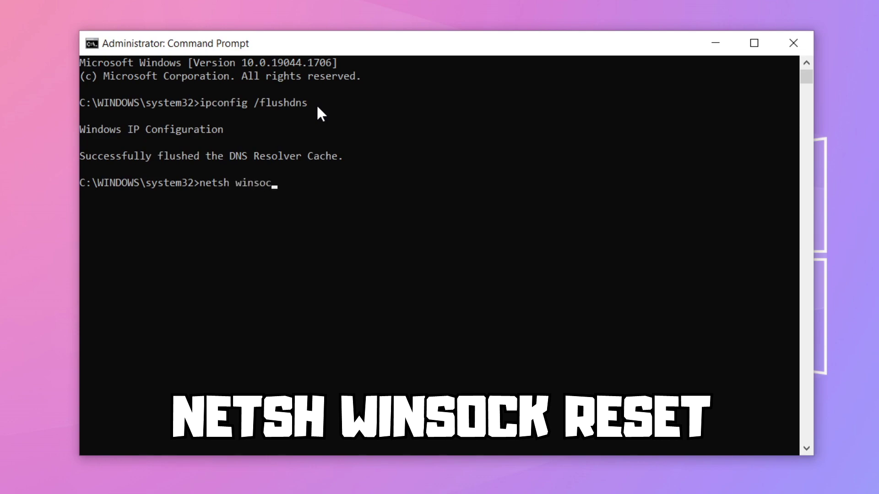
text(k reset)
key(Return)
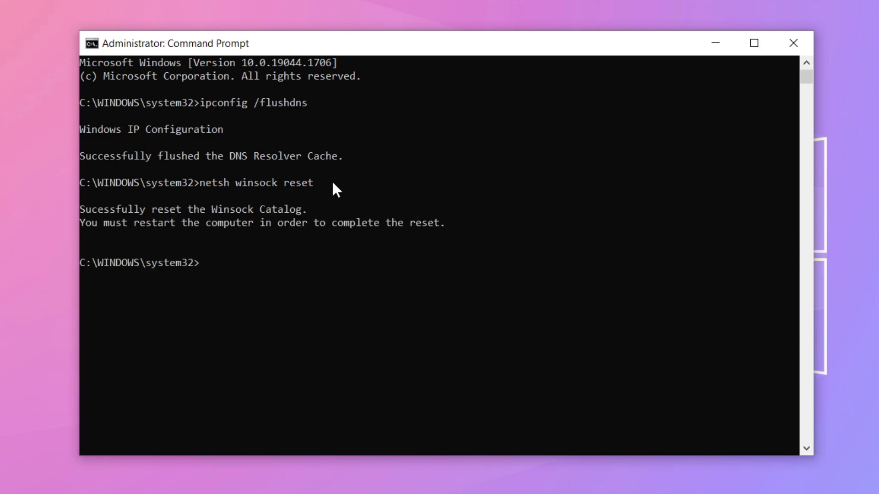
text(exit)
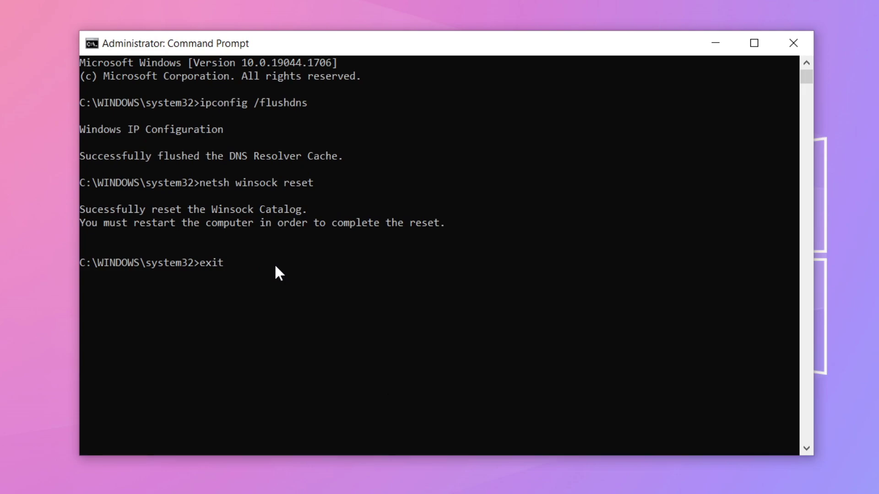
key(Return)
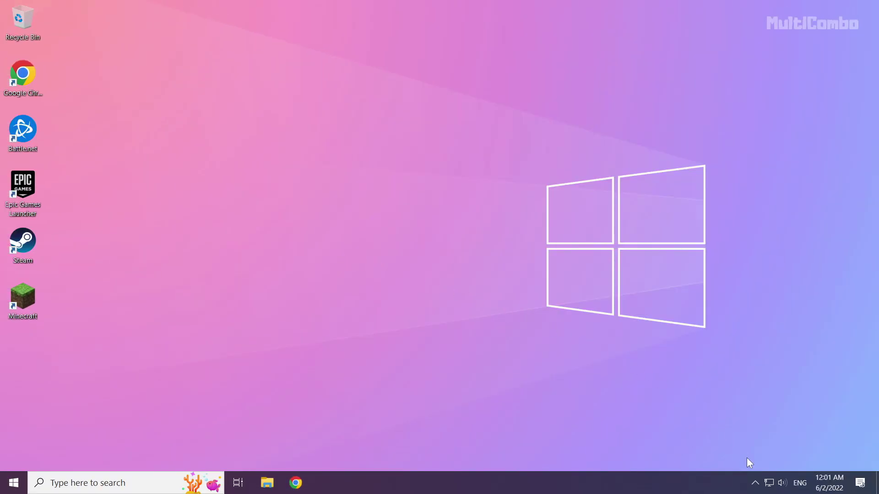
- Go through the Network & Internet settings to the adapter options and open the Ethernet adapter's properties
right_click(770, 482)
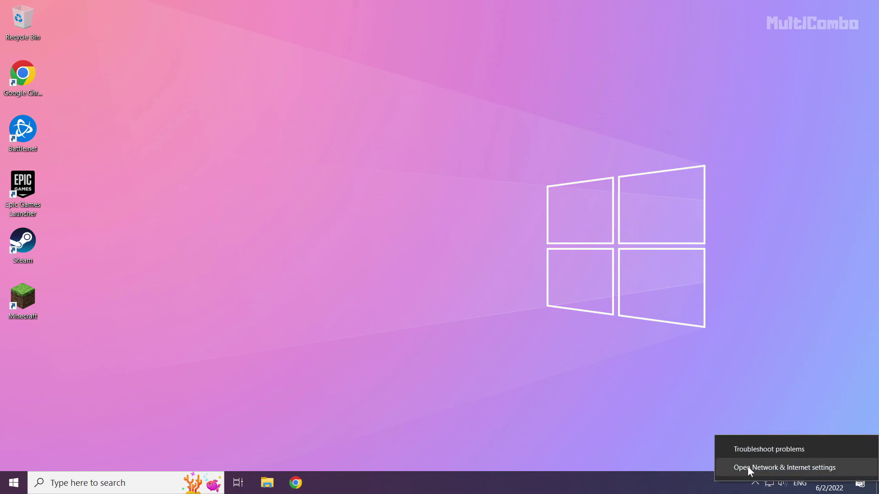
click(780, 470)
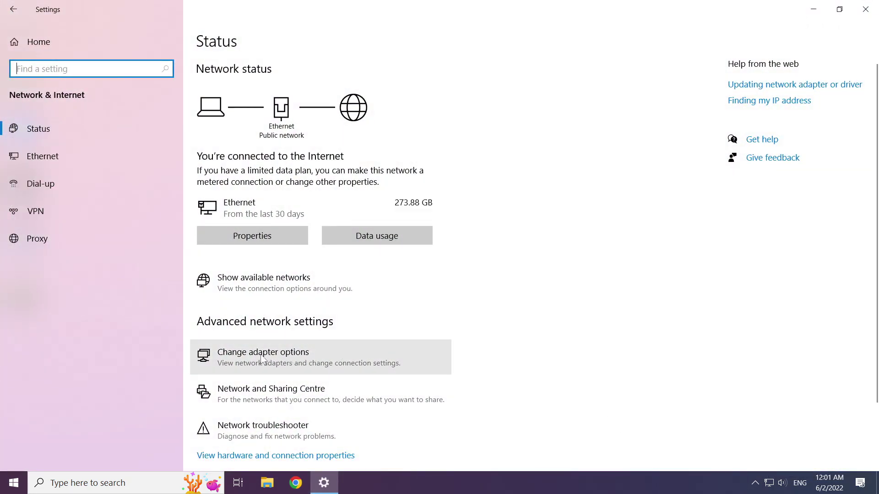
click(295, 358)
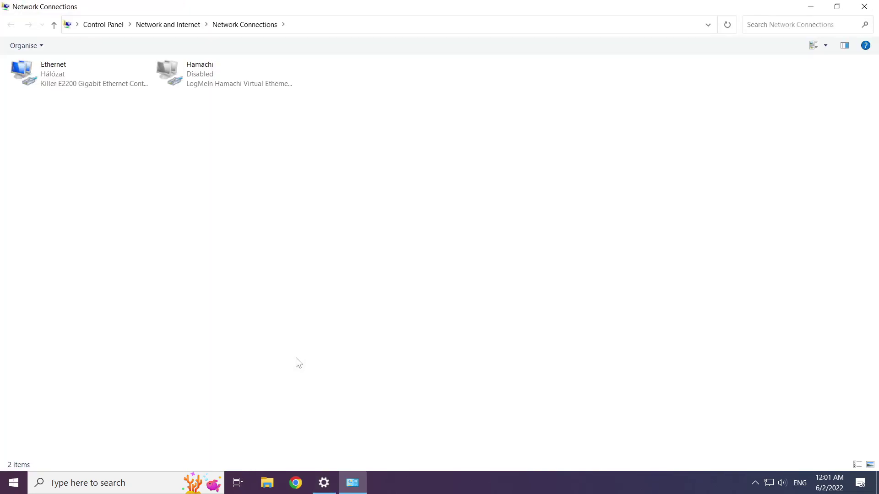
click(51, 81)
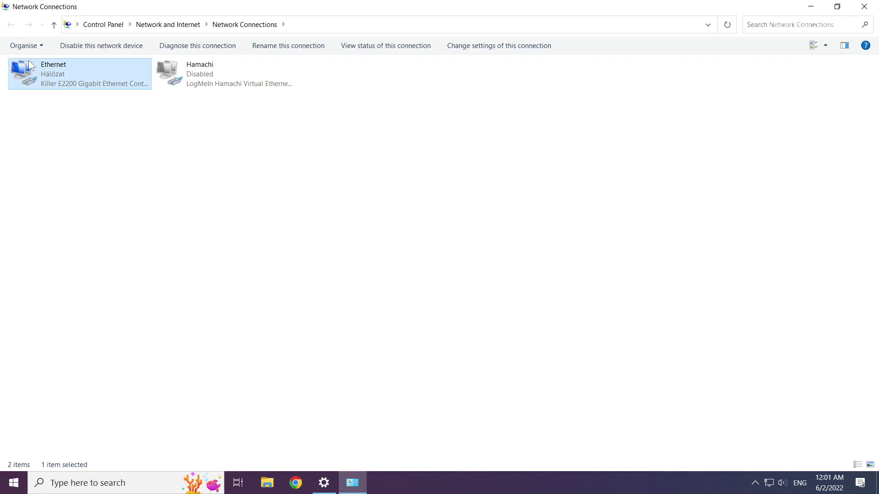
right_click(80, 71)
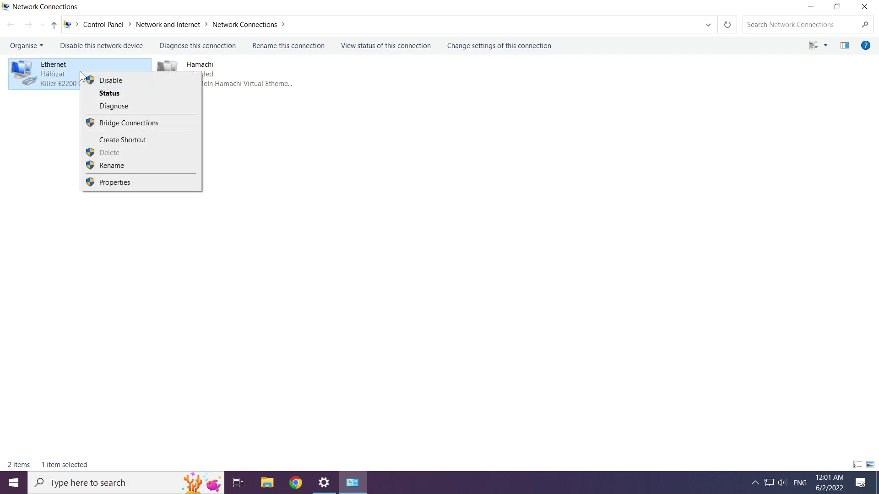
click(145, 186)
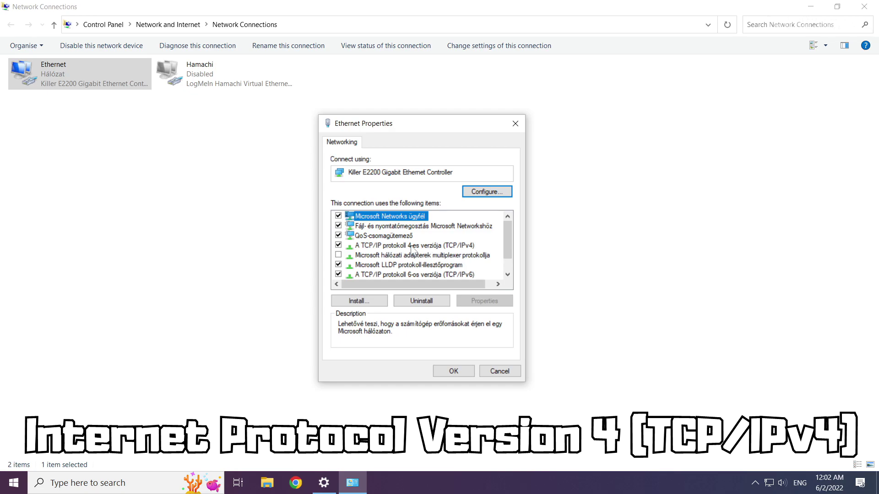
- Set the adapter's TCP/IPv4 DNS servers manually to 8.8.8.8 as preferred and 8.8.4.4 as alternative
click(395, 246)
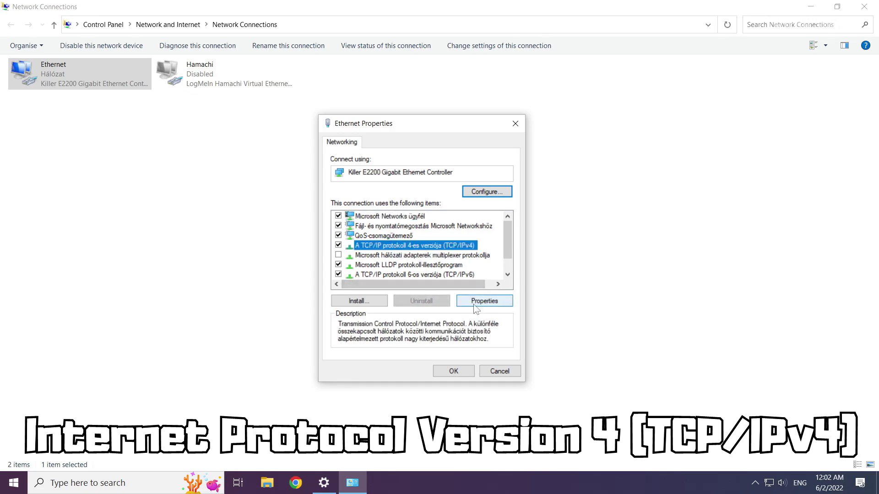
click(486, 302)
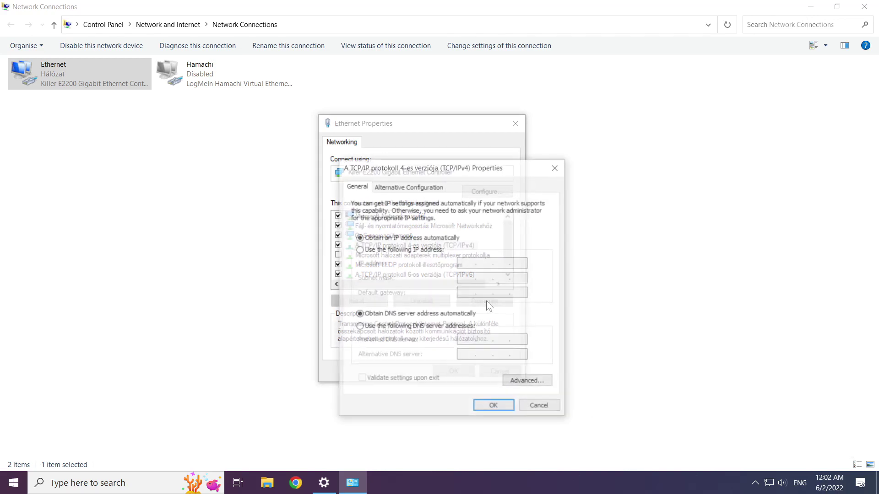
drag(445, 173, 414, 131)
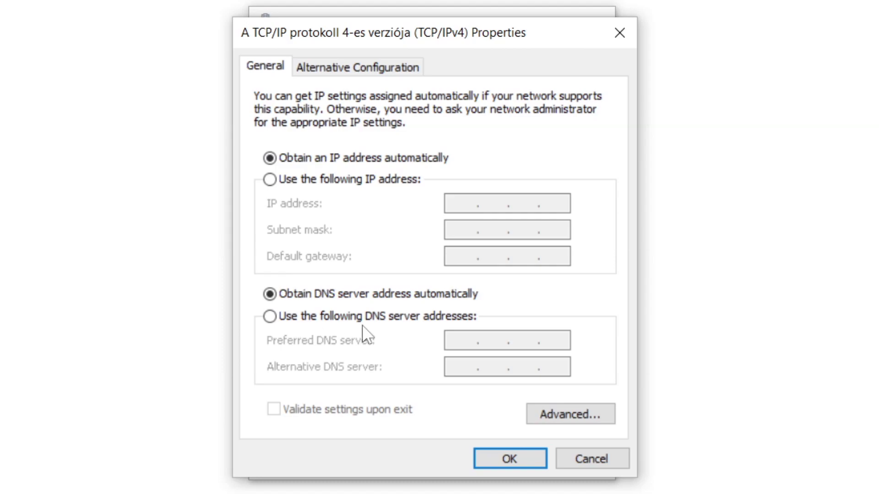
click(270, 317)
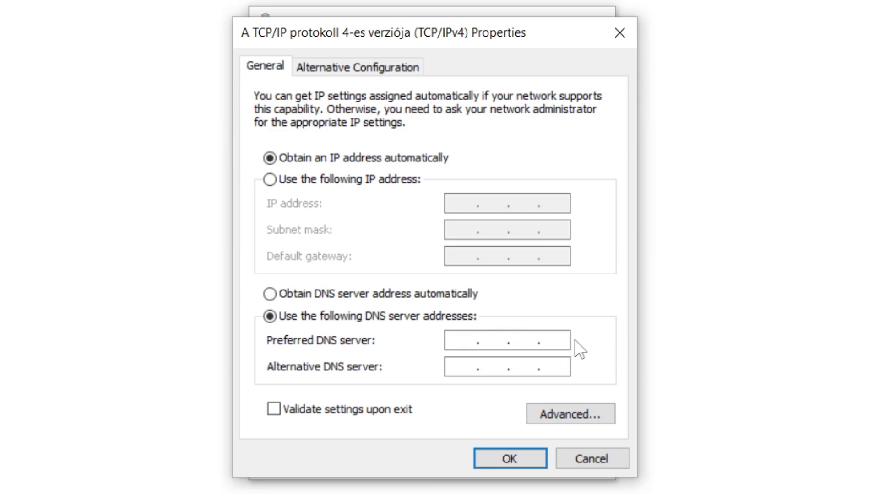
text(8.8.8.)
text(8)
text(8.8.)
text(4.4)
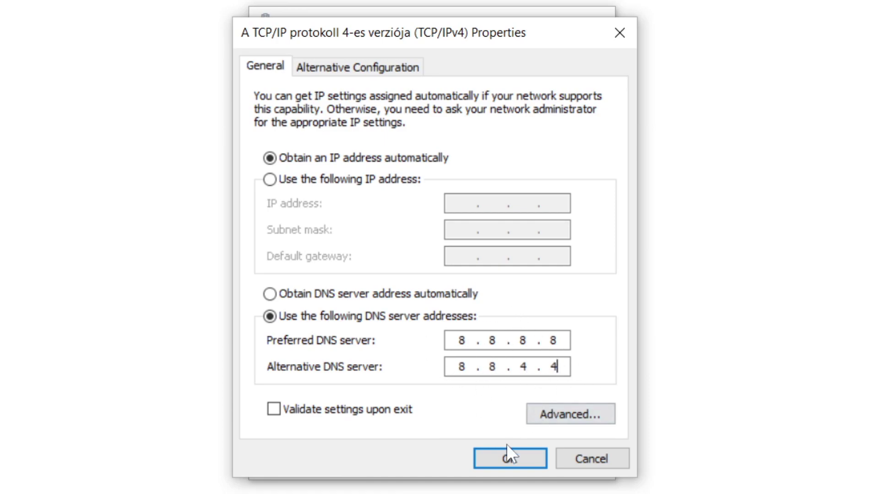
click(504, 461)
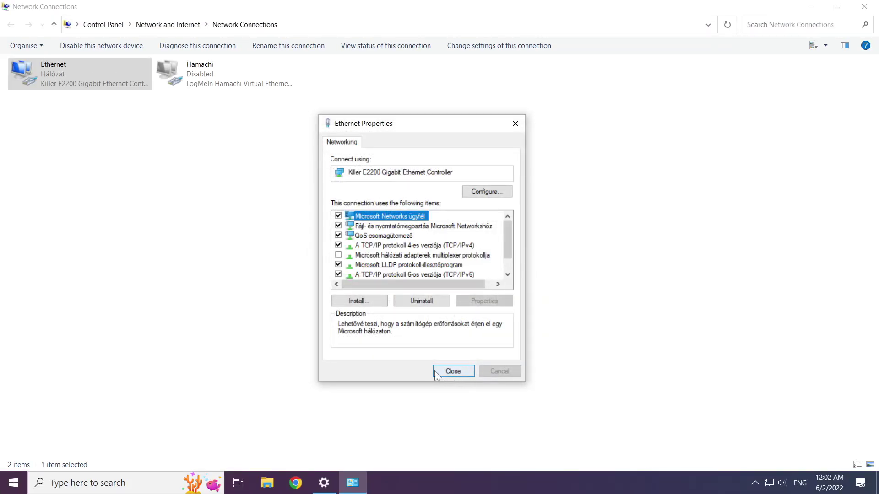
- Close the Ethernet Properties, Network Connections and Settings windows, and bring up the PC's power options
click(454, 372)
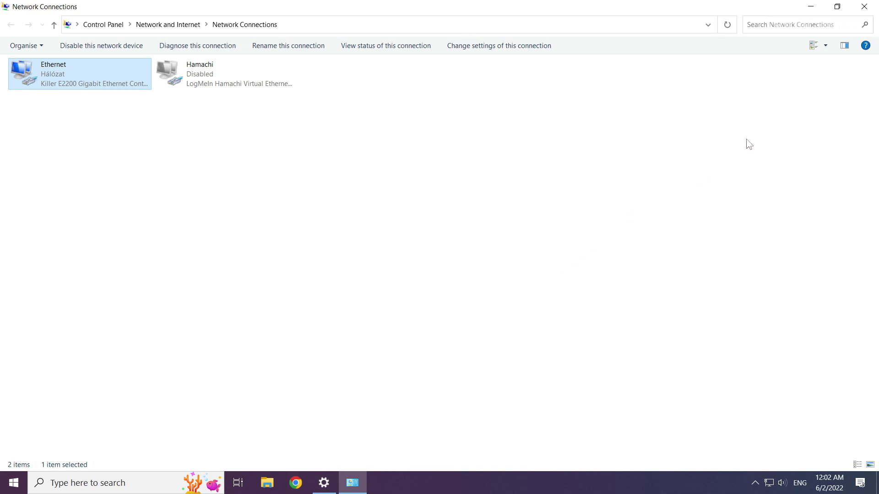
click(864, 7)
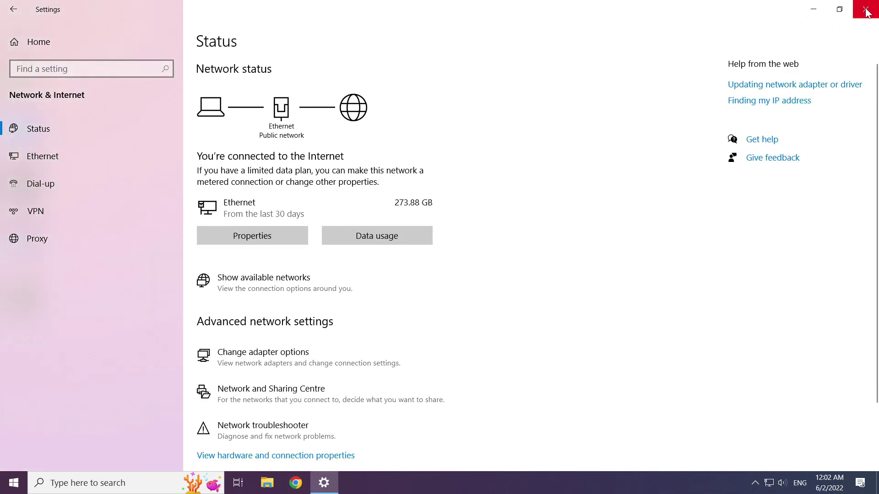
click(866, 9)
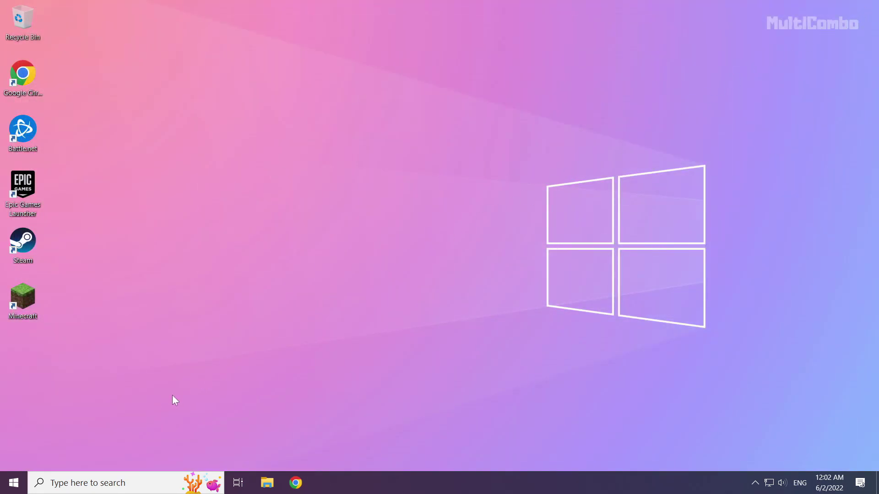
click(14, 483)
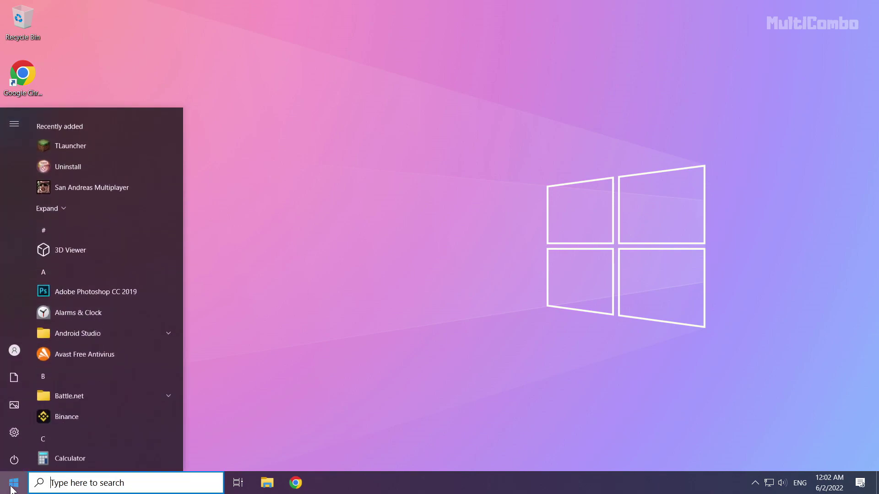
click(13, 462)
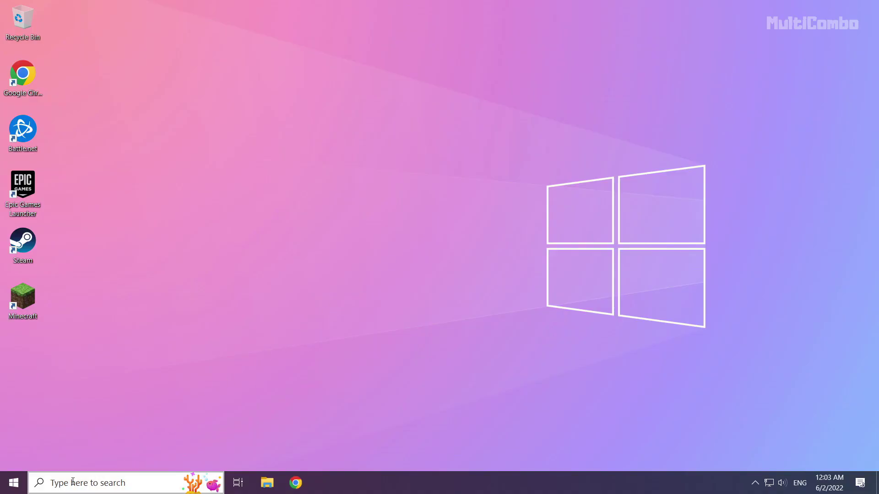
- Search Windows for "network reset" and open the Network reset settings page
click(91, 483)
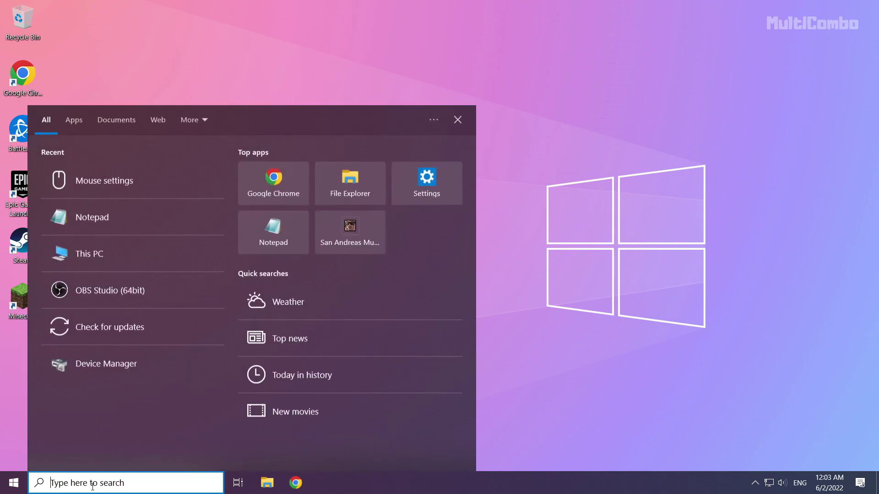
text(netowrk)
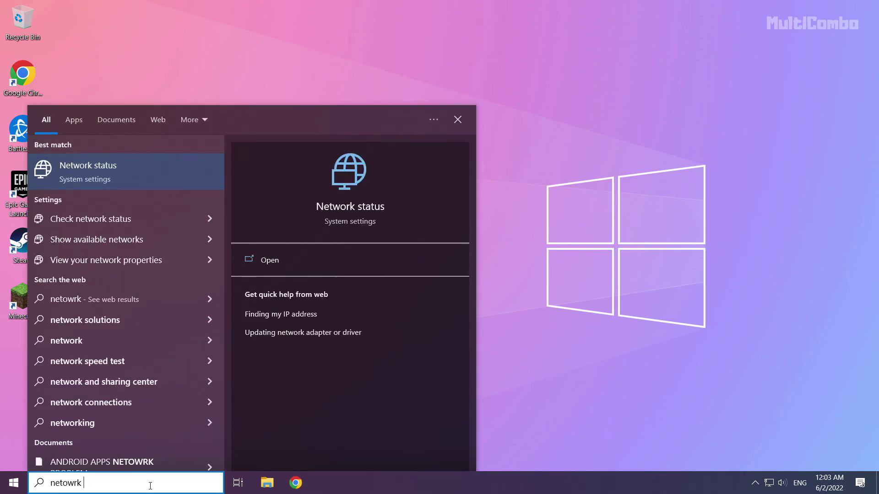
text( reset)
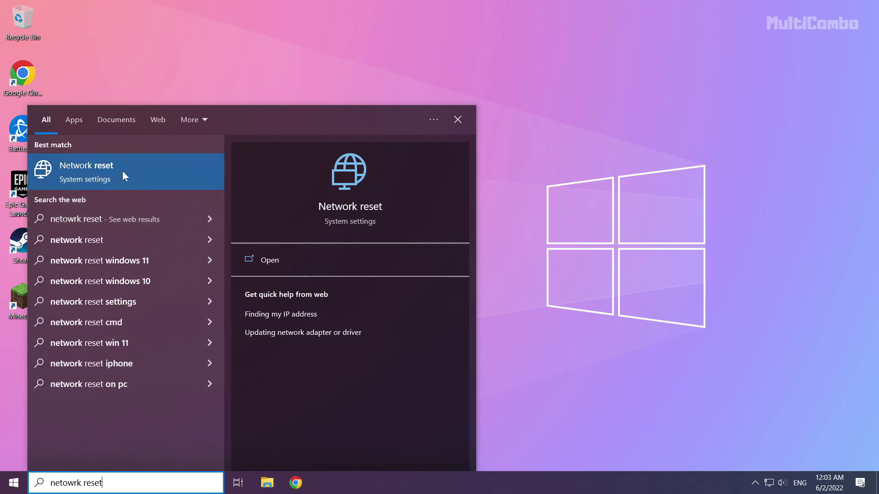
click(152, 176)
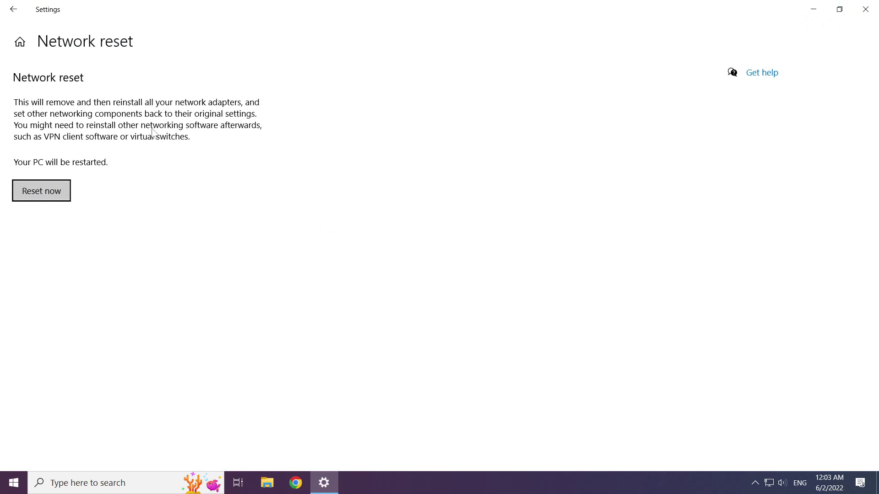
- Reset the network settings, dismiss the sign-out notice and close Settings
click(47, 194)
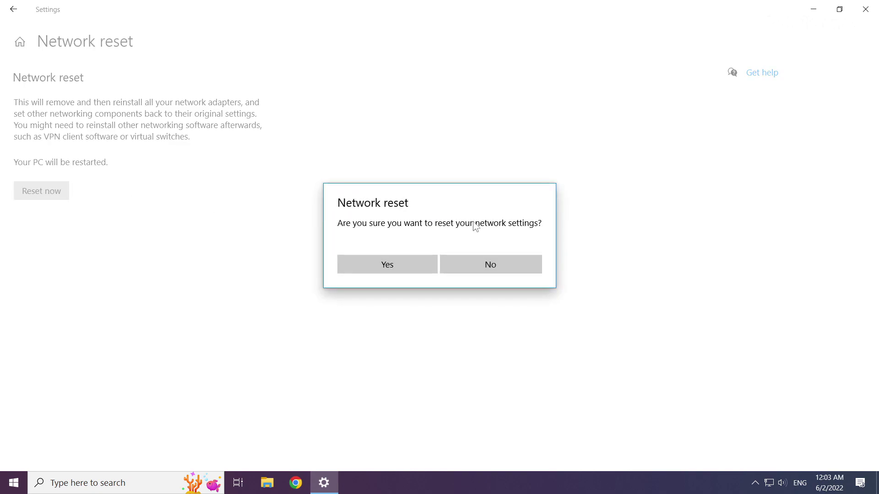
click(391, 267)
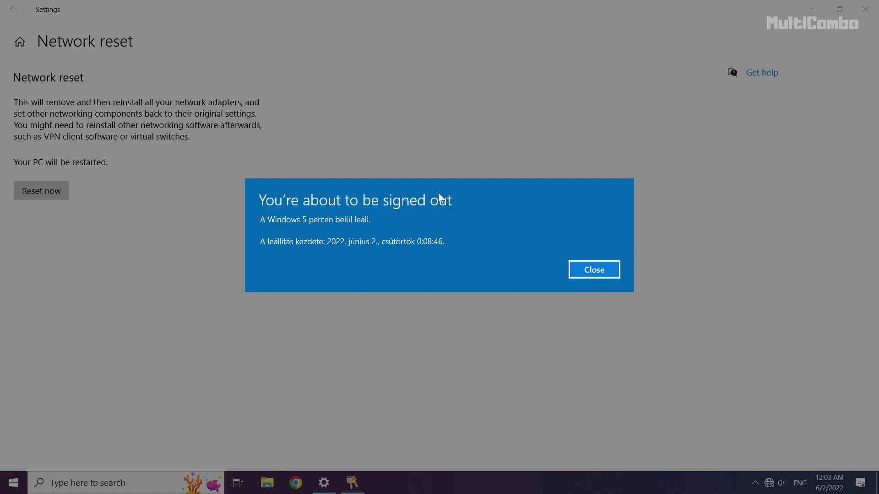
click(599, 272)
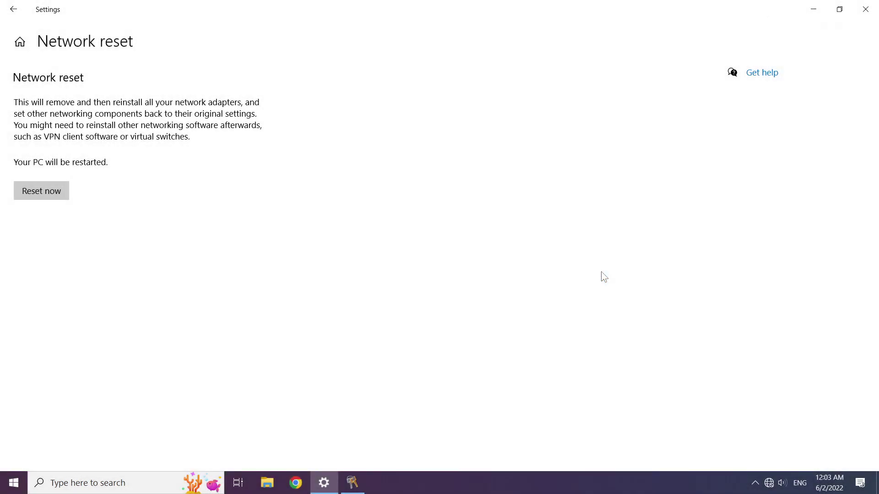
click(869, 12)
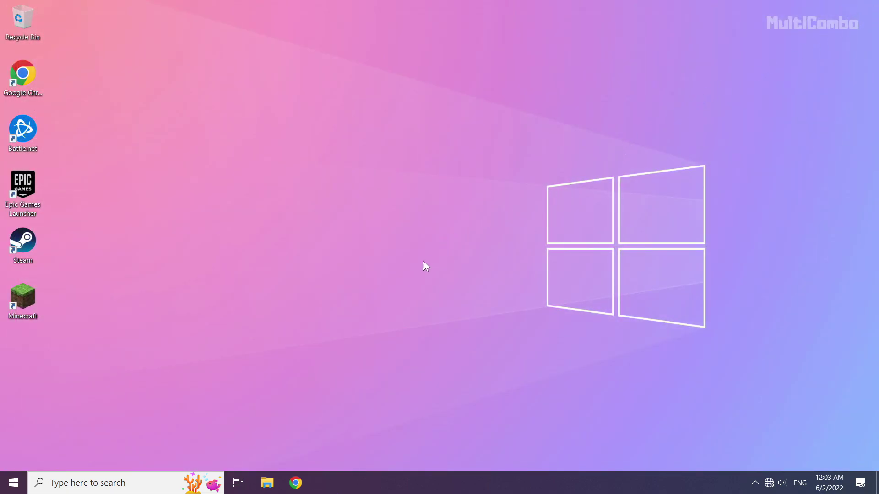
- Open the power options that offer restarting the PC
click(13, 485)
click(14, 458)
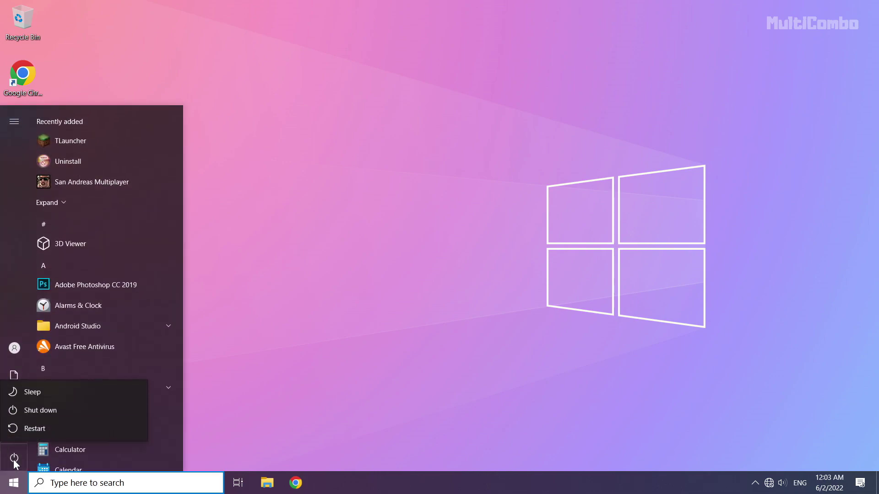